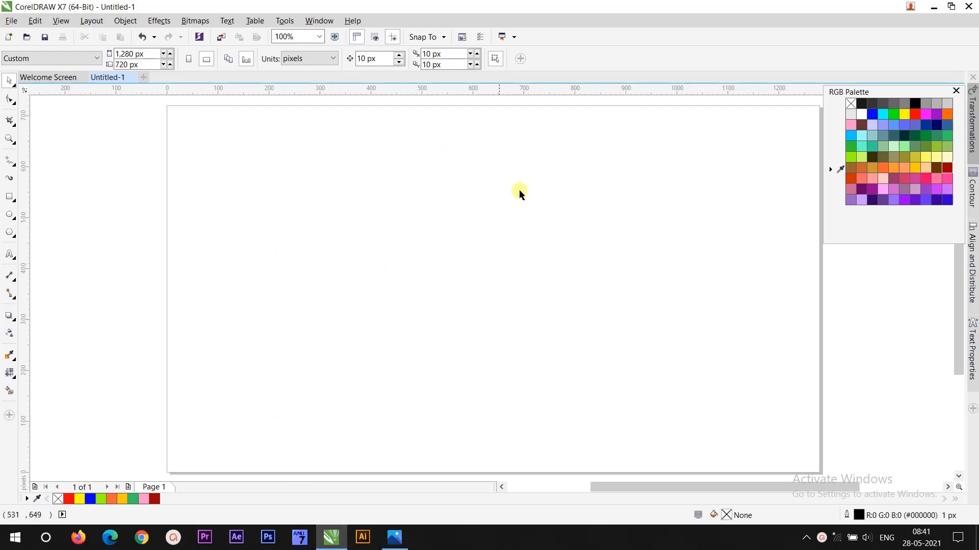
Draw a rectangle about 1,274 by 717 px covering the whole page
{"action": "left_click", "coordinate": [9, 196]}
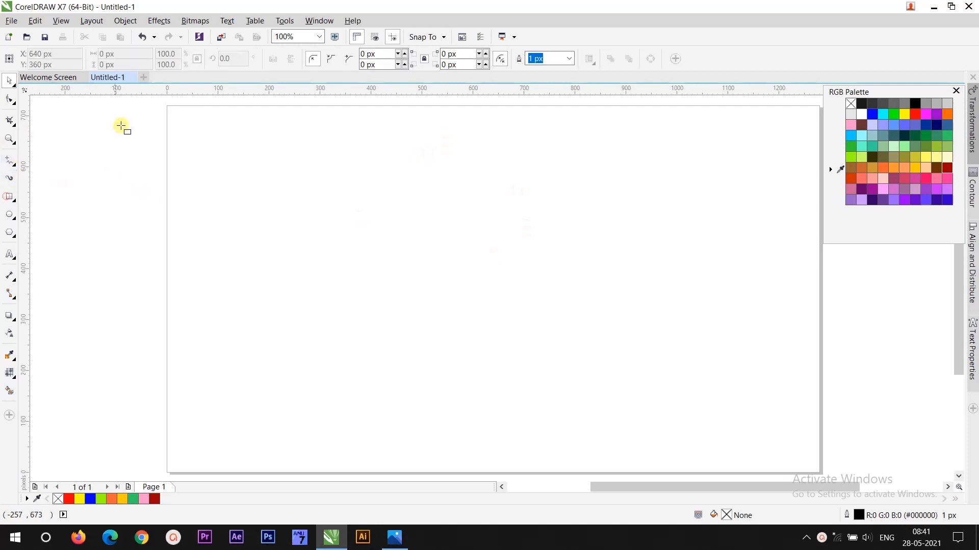
{"action": "left_click_drag", "start_coordinate": [167, 108], "coordinate": [818, 473]}
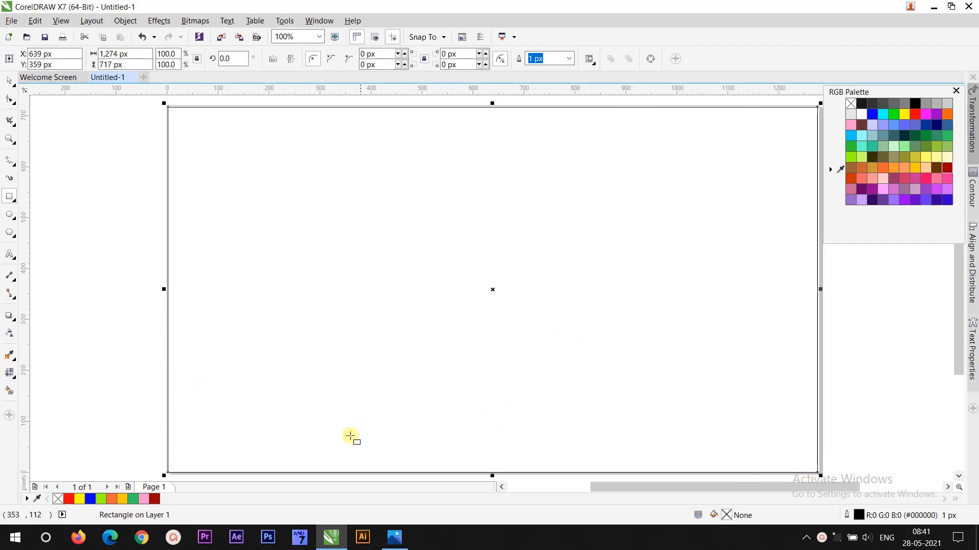
Apply a mesh fill to the rectangle with a grid of 3 columns and 3 rows
{"action": "left_click", "coordinate": [10, 374]}
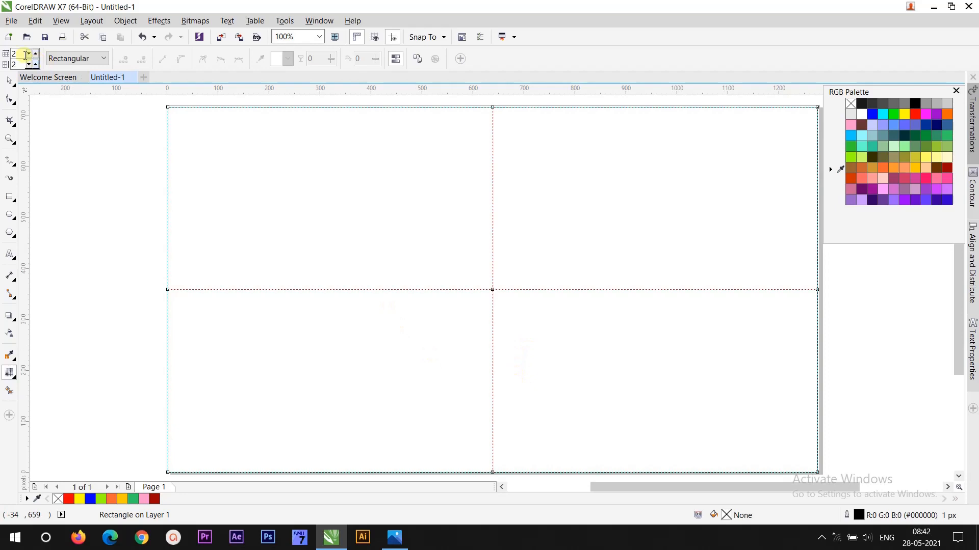
{"action": "left_click", "coordinate": [16, 53]}
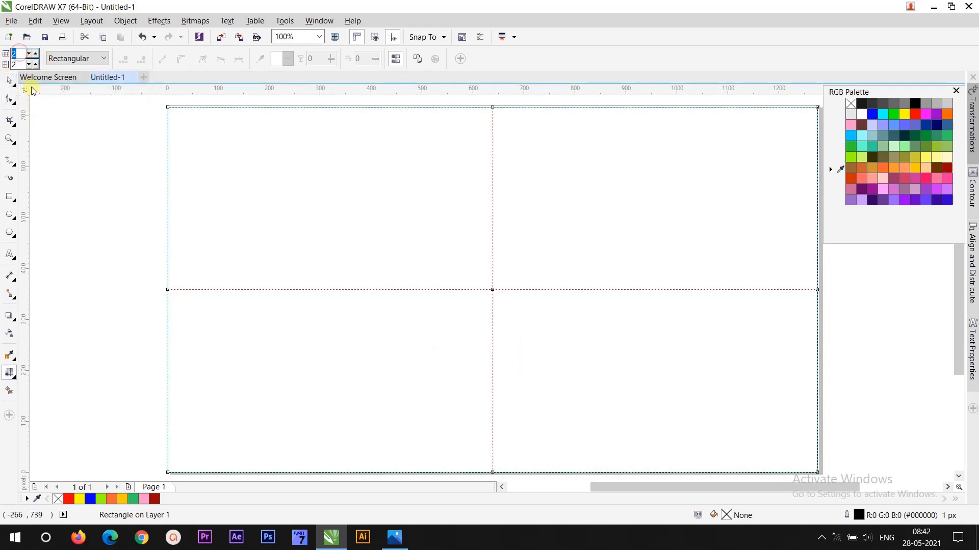
{"action": "left_click", "coordinate": [35, 53]}
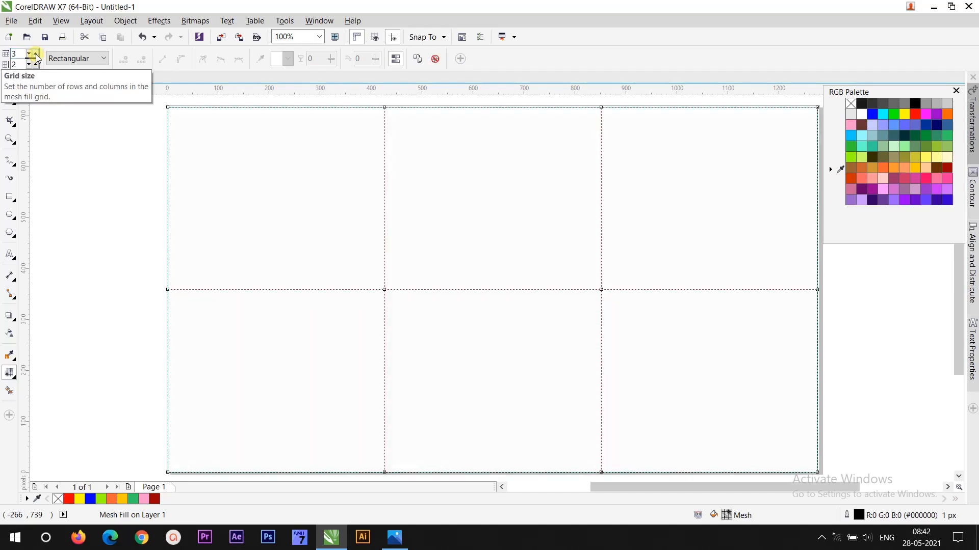
{"action": "left_click", "coordinate": [35, 53]}
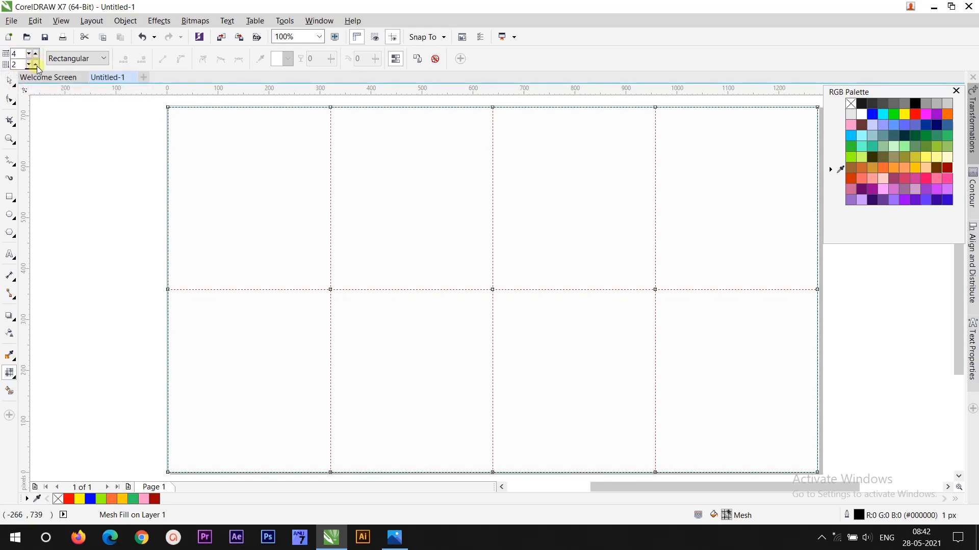
{"action": "left_click", "coordinate": [35, 63]}
{"action": "left_click", "coordinate": [36, 64]}
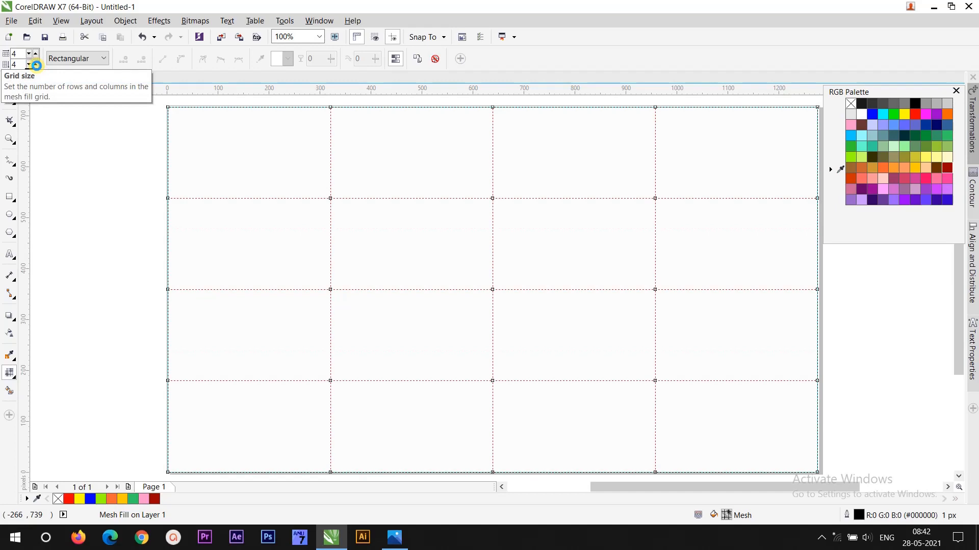
{"action": "double_click", "coordinate": [21, 64]}
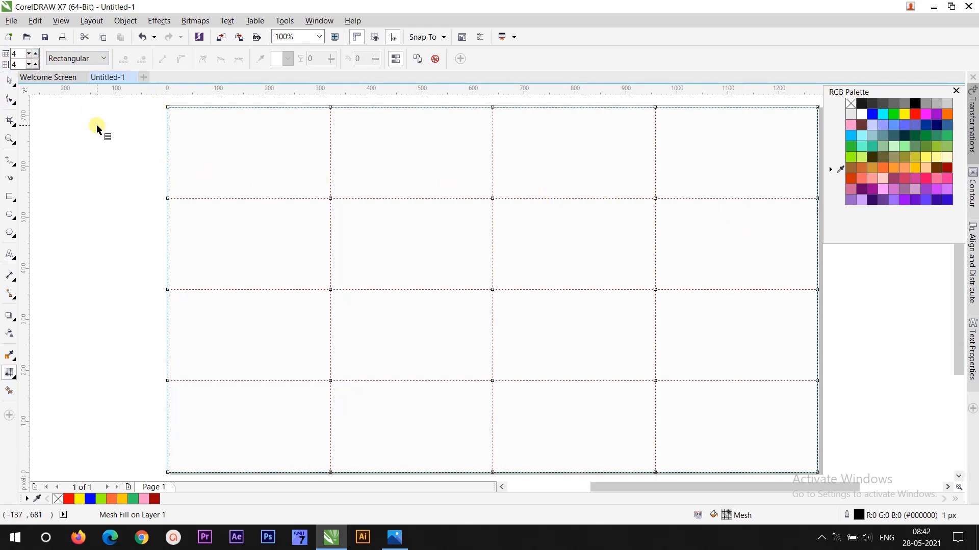
{"action": "left_click", "coordinate": [29, 65]}
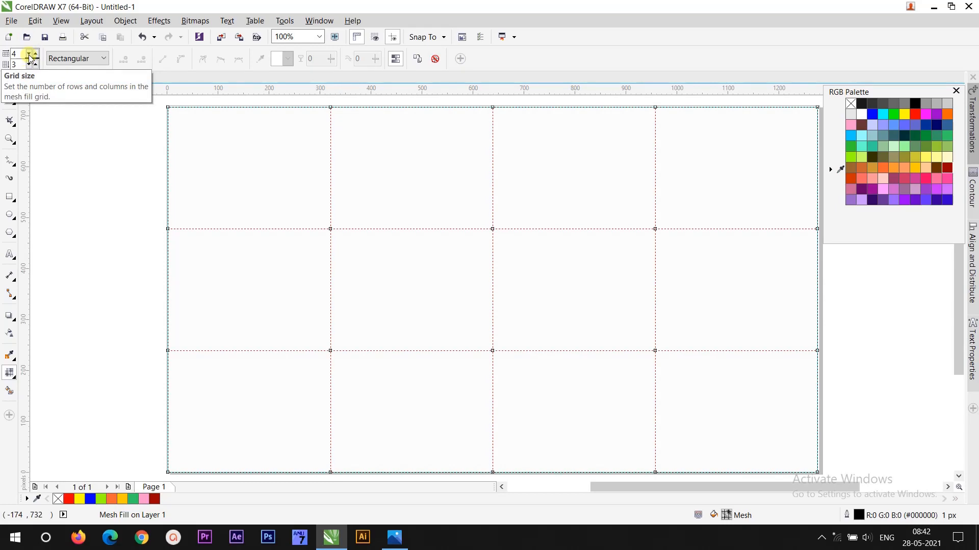
{"action": "left_click", "coordinate": [29, 54]}
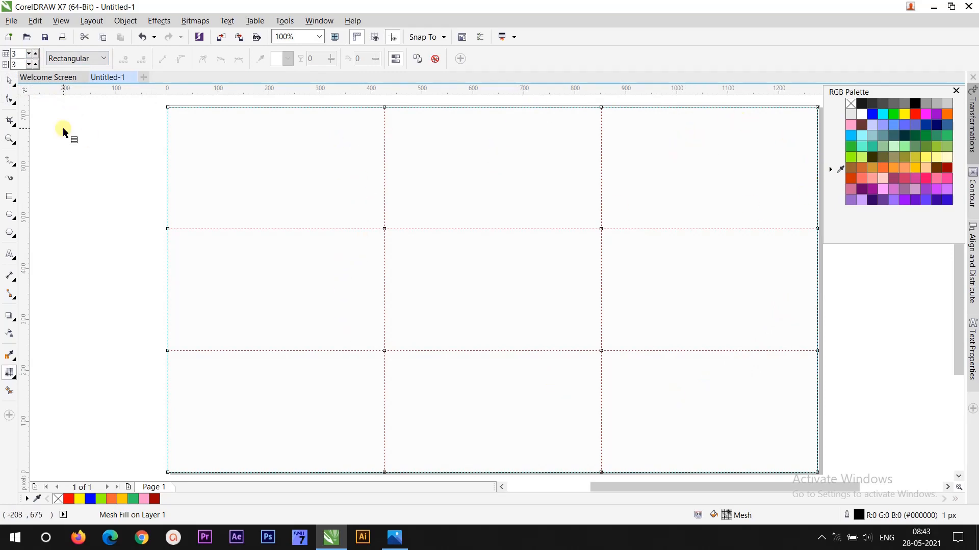
Color the four mesh nodes along the rectangle's top edge, from left to right, red, purple, teal green and cyan
{"action": "left_click", "coordinate": [168, 108]}
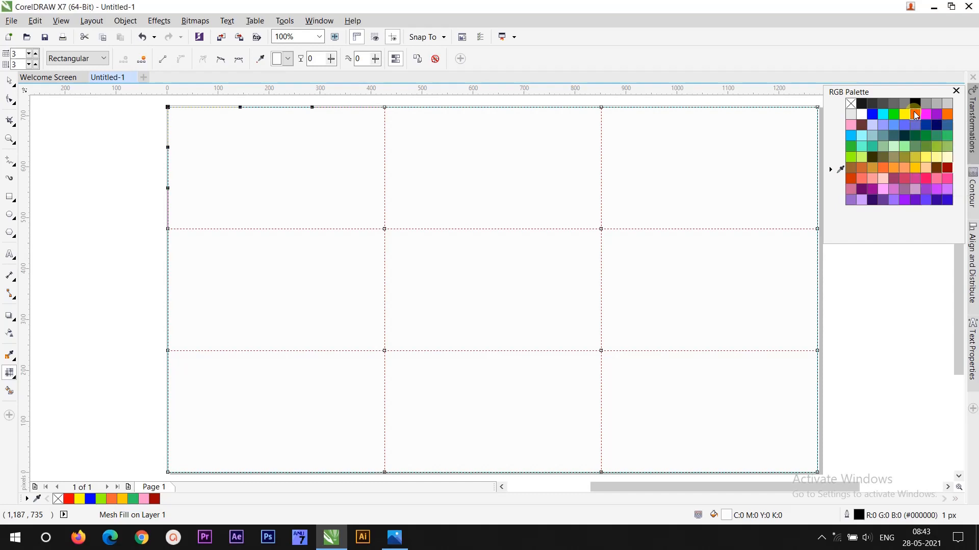
{"action": "left_click_drag", "start_coordinate": [915, 115], "coordinate": [207, 145]}
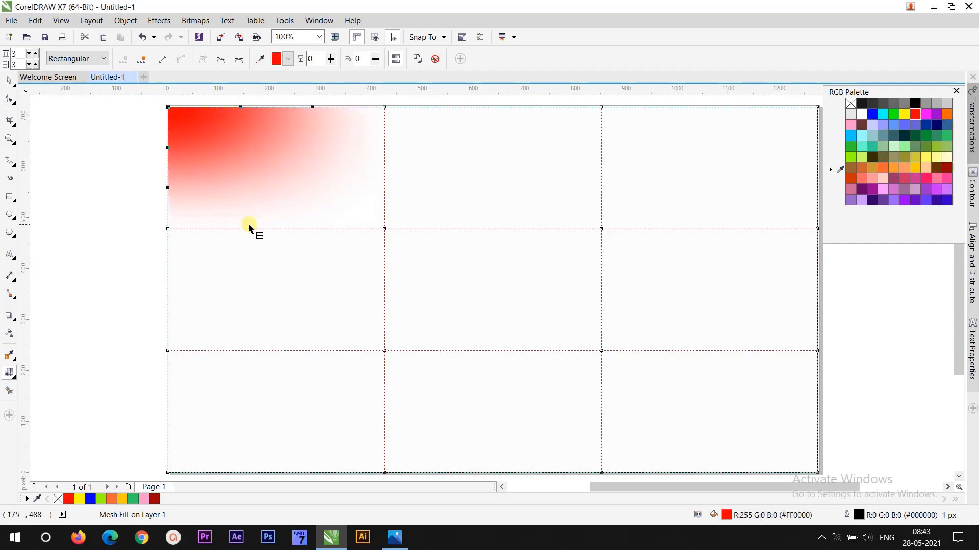
{"action": "left_click", "coordinate": [386, 106]}
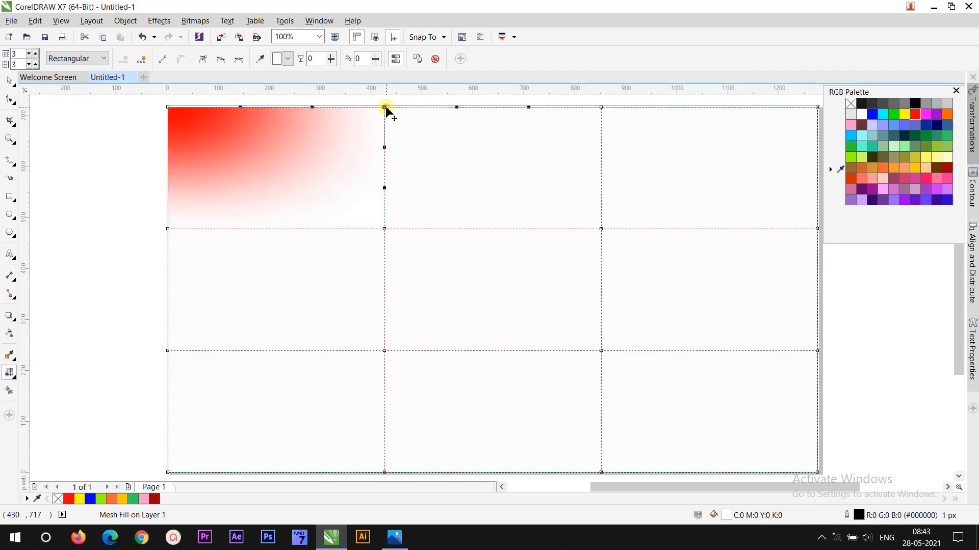
{"action": "left_click", "coordinate": [938, 116]}
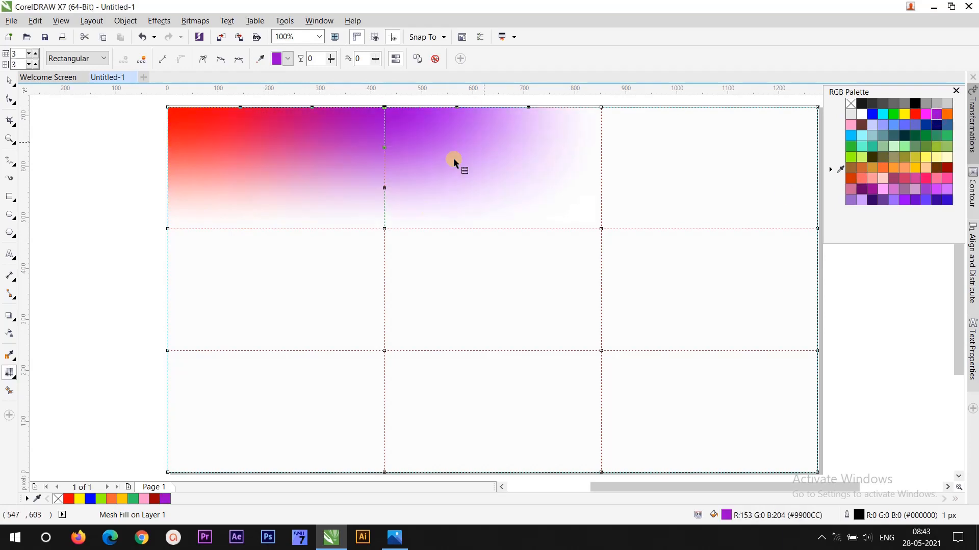
{"action": "left_click", "coordinate": [601, 107]}
{"action": "left_click", "coordinate": [872, 146]}
{"action": "left_click", "coordinate": [817, 107]}
{"action": "left_click", "coordinate": [883, 115]}
Color the second row of mesh nodes, from left to right, lime green, dark olive (#666633), olive (#999933) and amber
{"action": "left_click", "coordinate": [168, 229]}
{"action": "left_click", "coordinate": [851, 157]}
{"action": "left_click", "coordinate": [384, 229]}
{"action": "left_click", "coordinate": [883, 157]}
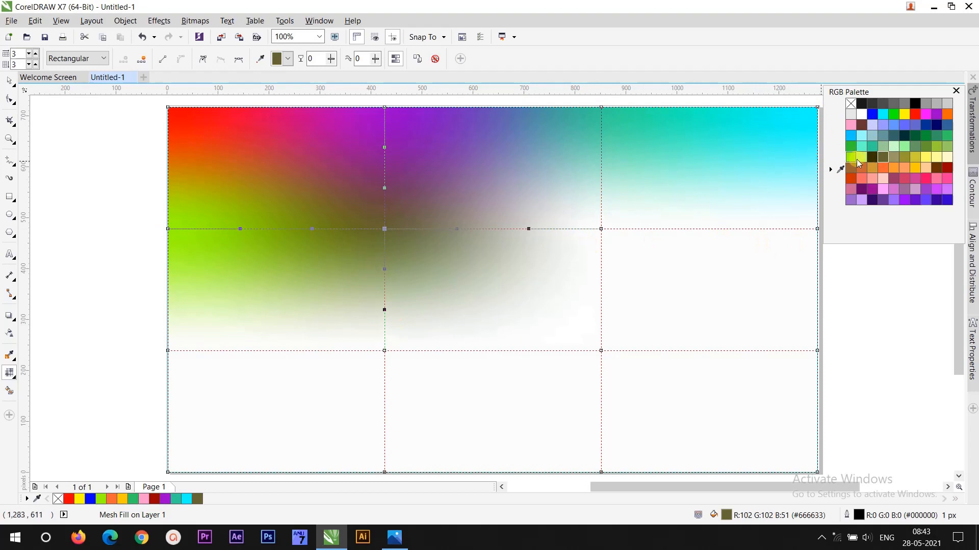
{"action": "left_click", "coordinate": [601, 229]}
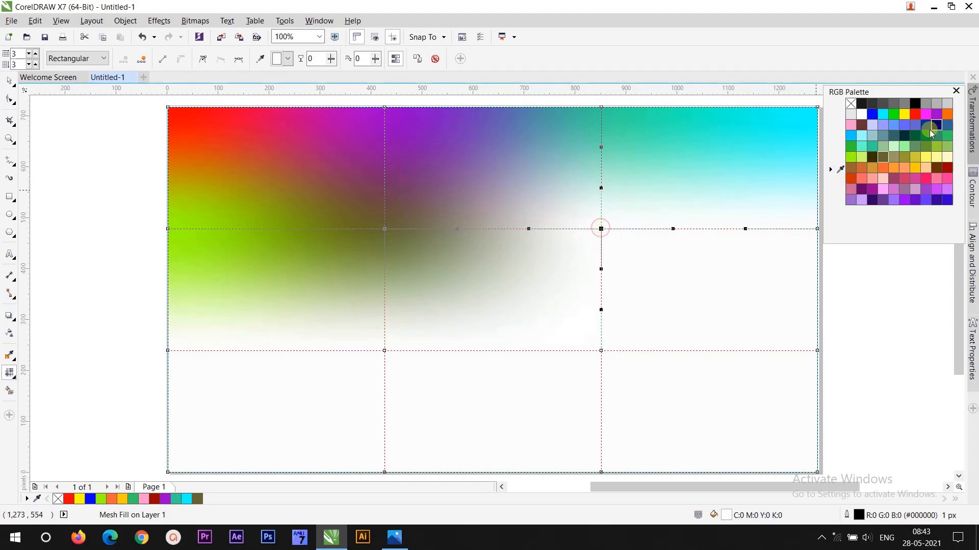
{"action": "left_click", "coordinate": [905, 160]}
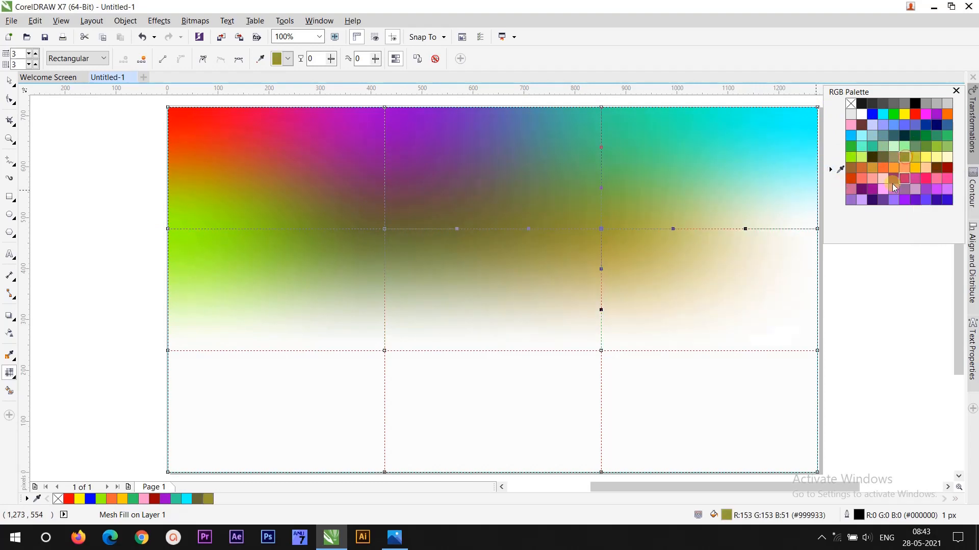
{"action": "left_click", "coordinate": [817, 229]}
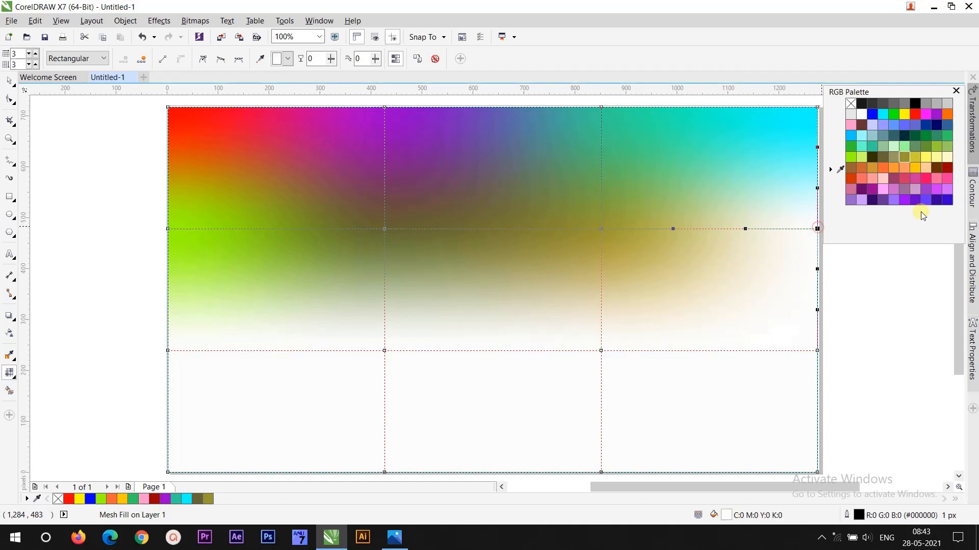
{"action": "left_click", "coordinate": [915, 169]}
Color the third-row mesh nodes from the right edge inward red, green (#33CC66) and blue
{"action": "left_click", "coordinate": [915, 115]}
{"action": "left_click", "coordinate": [600, 351]}
{"action": "left_click", "coordinate": [947, 135]}
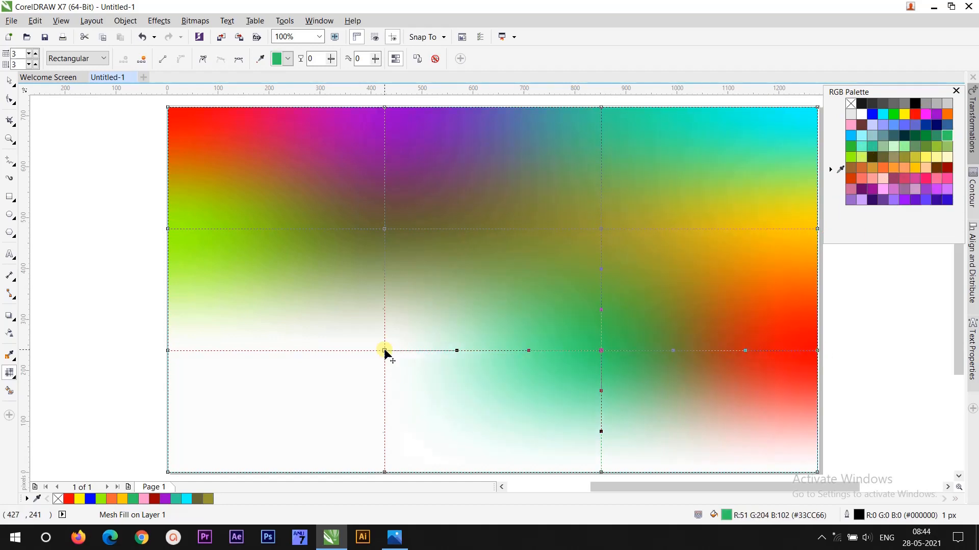
{"action": "left_click", "coordinate": [384, 350]}
{"action": "left_click", "coordinate": [872, 115]}
Color the second bottom-edge node green, the bottom-left corner orange (#FF6600) and the lower left-edge node light lime (#CCFF66)
{"action": "left_click", "coordinate": [384, 472]}
{"action": "left_click", "coordinate": [850, 146]}
{"action": "left_click", "coordinate": [168, 473]}
{"action": "left_click", "coordinate": [947, 115]}
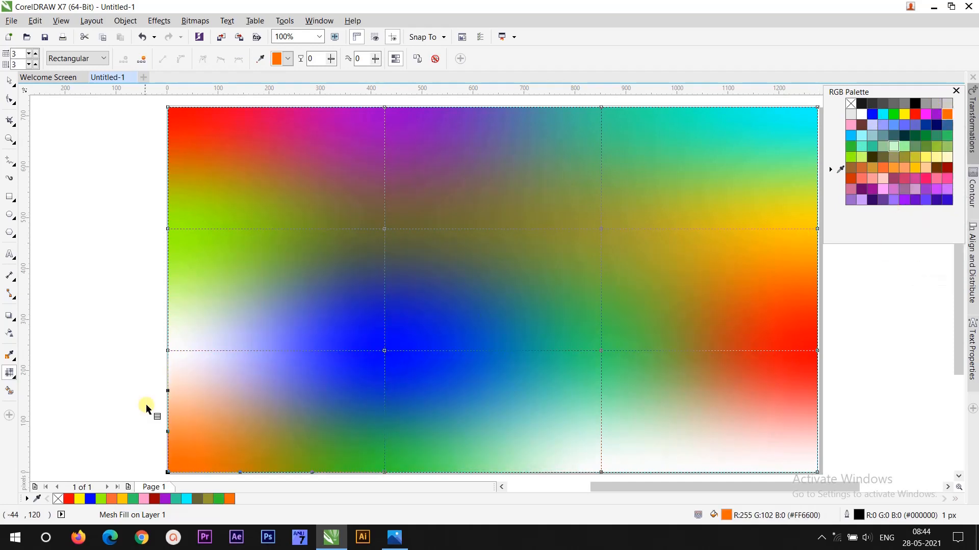
{"action": "left_click", "coordinate": [167, 350]}
{"action": "left_click", "coordinate": [860, 158]}
Color the third bottom-edge node magenta and the bottom-right corner node yellow, then deselect the rectangle
{"action": "left_click", "coordinate": [601, 473]}
{"action": "left_click", "coordinate": [926, 114]}
{"action": "left_click", "coordinate": [817, 473]}
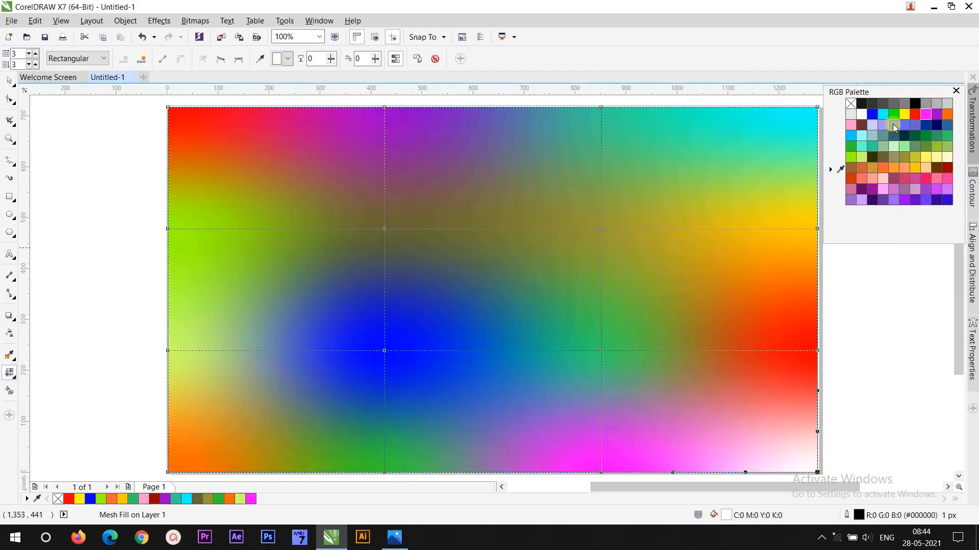
{"action": "left_click", "coordinate": [904, 115]}
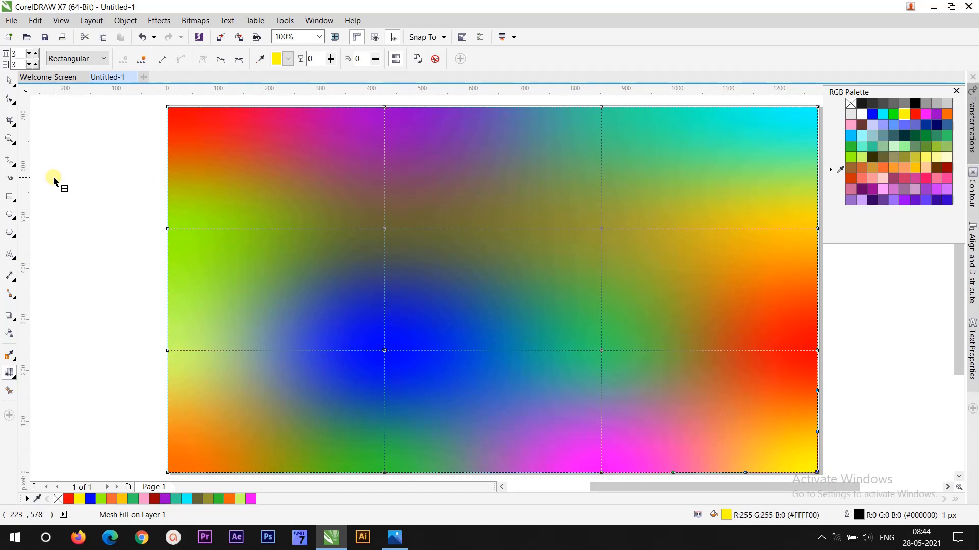
{"action": "left_click", "coordinate": [552, 216]}
{"action": "left_click", "coordinate": [10, 81]}
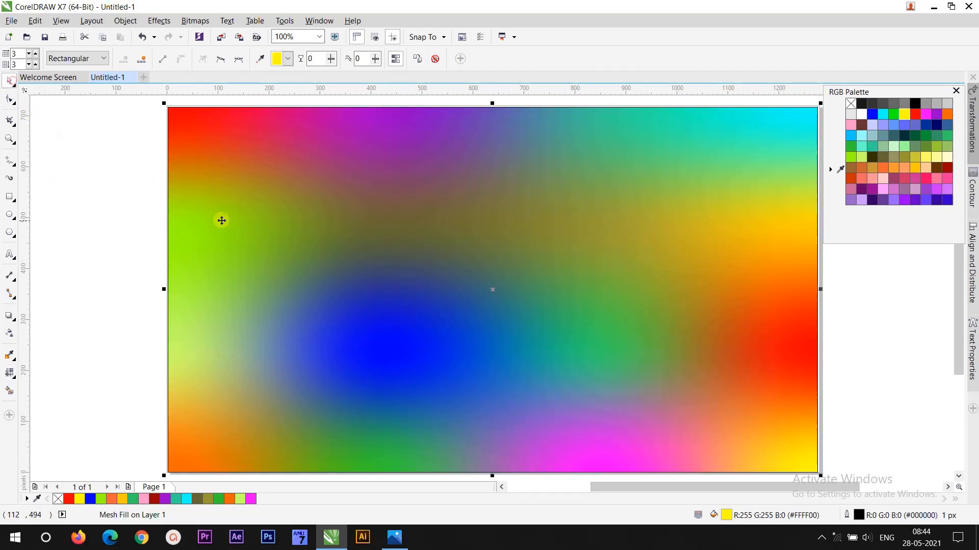
{"action": "left_click", "coordinate": [124, 178]}
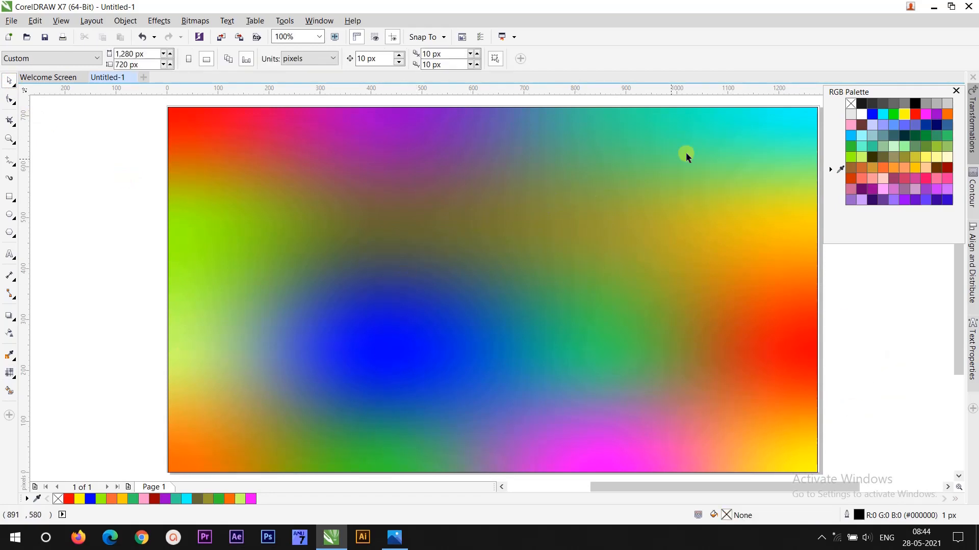
Reopen the rectangle's mesh and bend its first inner vertical line into an S-curve around the dark olive and blue nodes
{"action": "left_click", "coordinate": [212, 214]}
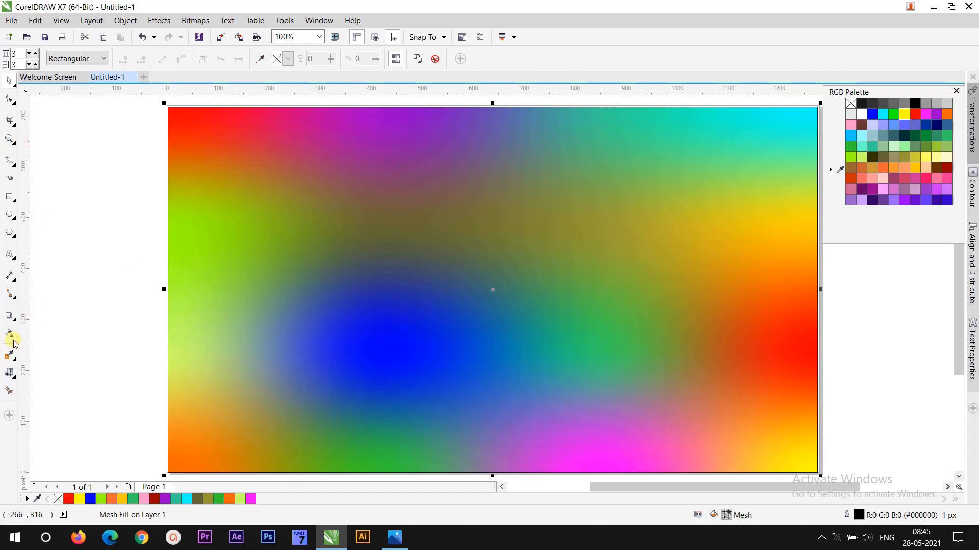
{"action": "left_click", "coordinate": [10, 375]}
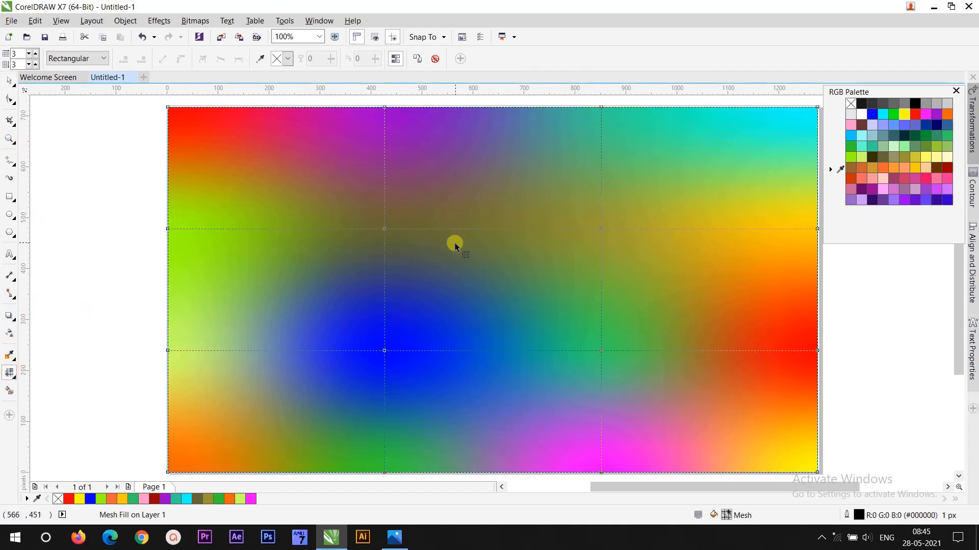
{"action": "left_click", "coordinate": [385, 230]}
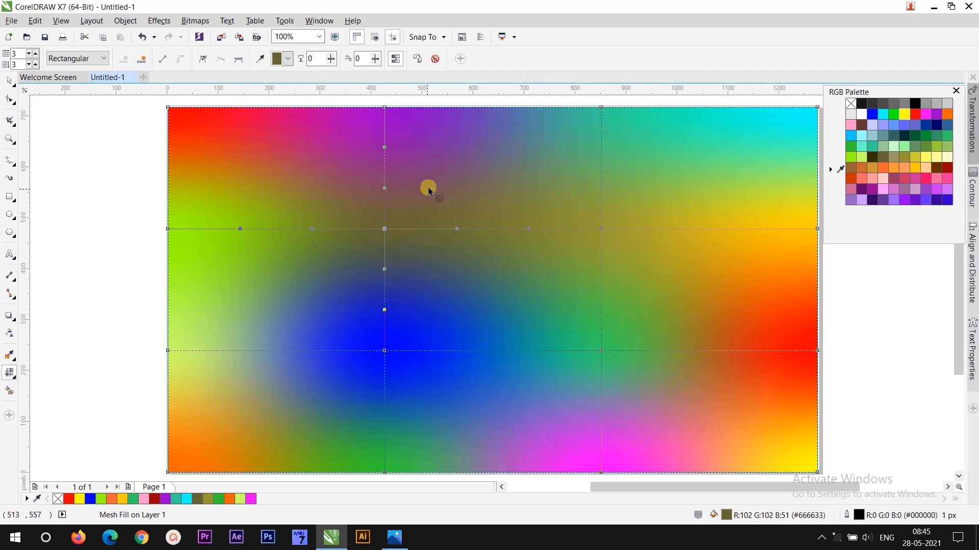
{"action": "left_click_drag", "start_coordinate": [384, 186], "coordinate": [436, 167]}
{"action": "left_click_drag", "start_coordinate": [386, 312], "coordinate": [403, 313]}
{"action": "left_click_drag", "start_coordinate": [384, 353], "coordinate": [383, 359]}
{"action": "left_click_drag", "start_coordinate": [401, 312], "coordinate": [429, 324]}
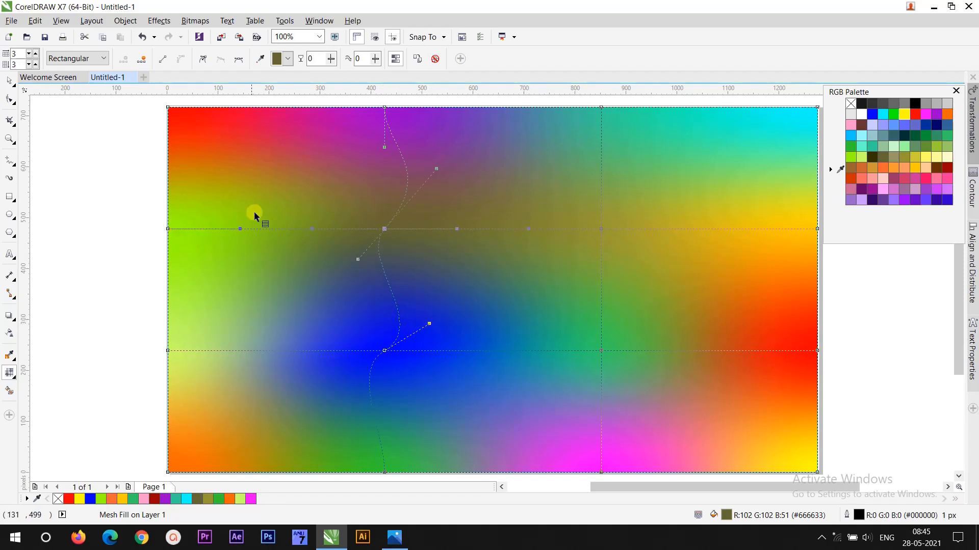
Bend the upper horizontal mesh line into a wave, arching it upward between the lime left-edge node and the dark olive node
{"action": "left_click_drag", "start_coordinate": [313, 228], "coordinate": [343, 182]}
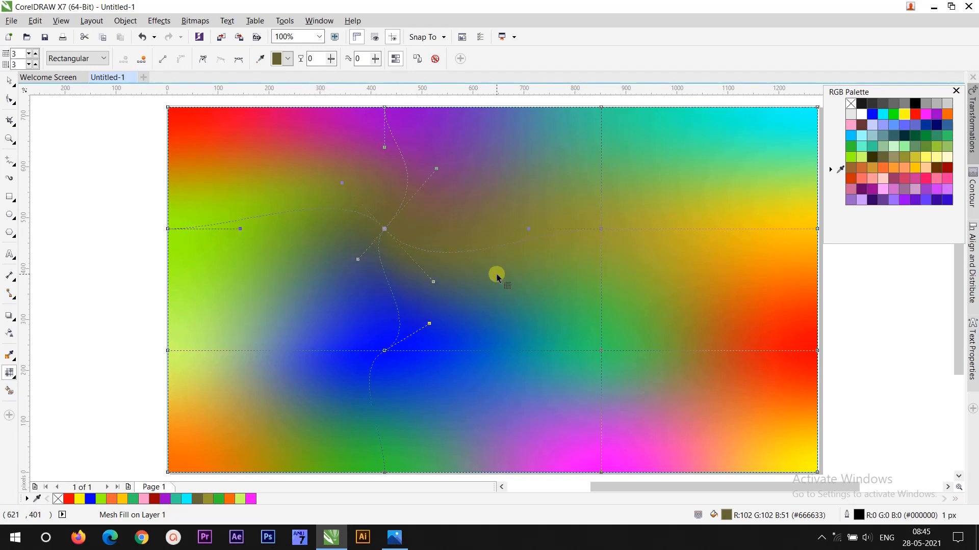
{"action": "left_click", "coordinate": [168, 228]}
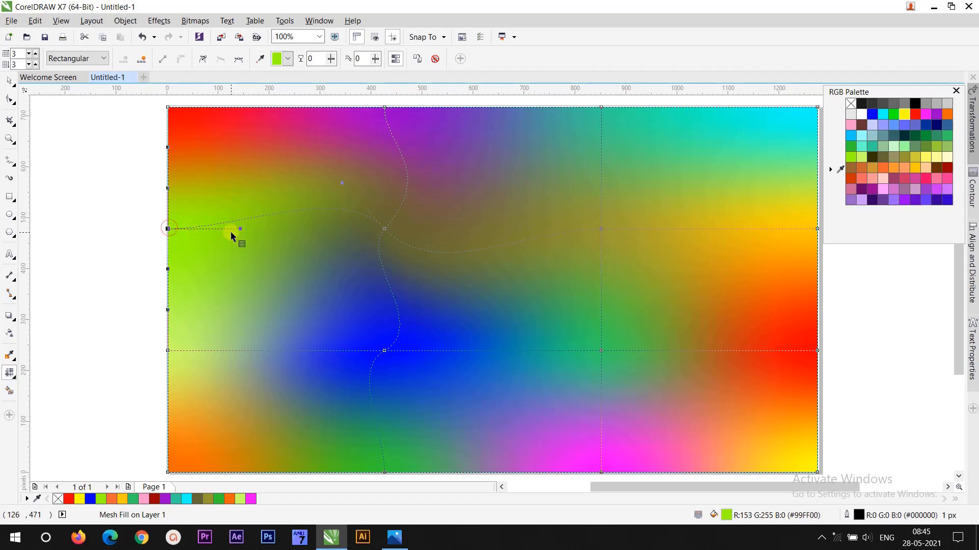
{"action": "left_click_drag", "start_coordinate": [240, 228], "coordinate": [228, 156]}
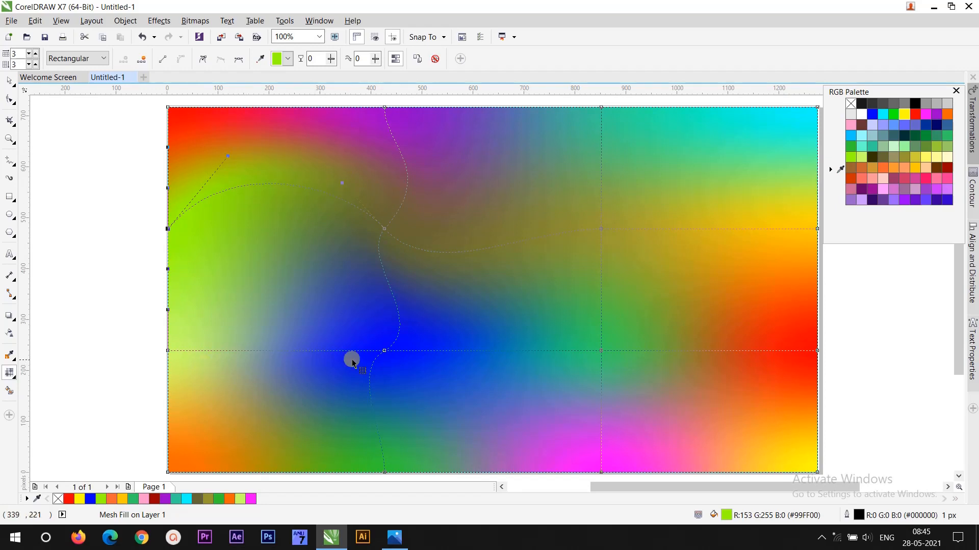
Bend the lower horizontal mesh line into a wave, rising before the blue node and dipping between the blue and green nodes
{"action": "left_click_drag", "start_coordinate": [169, 353], "coordinate": [249, 308]}
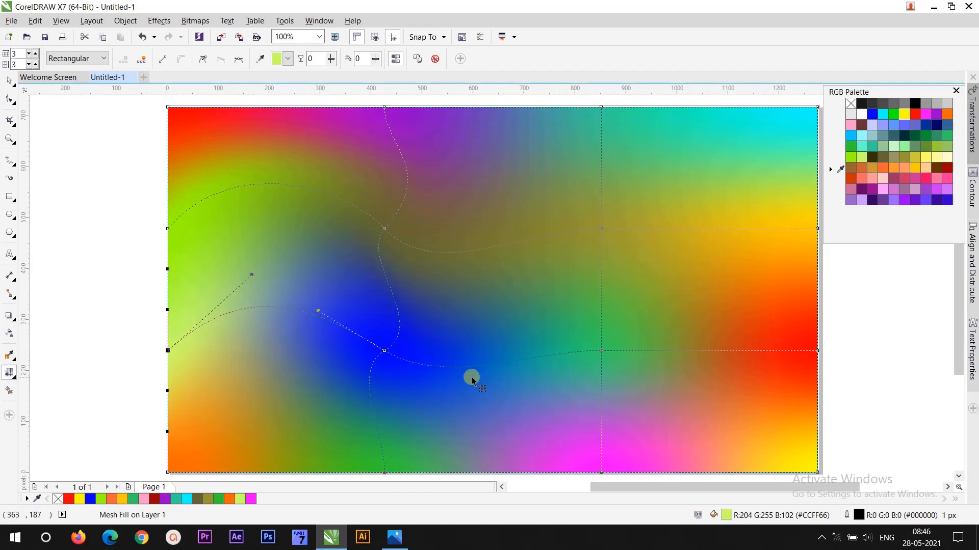
{"action": "left_click", "coordinate": [601, 352]}
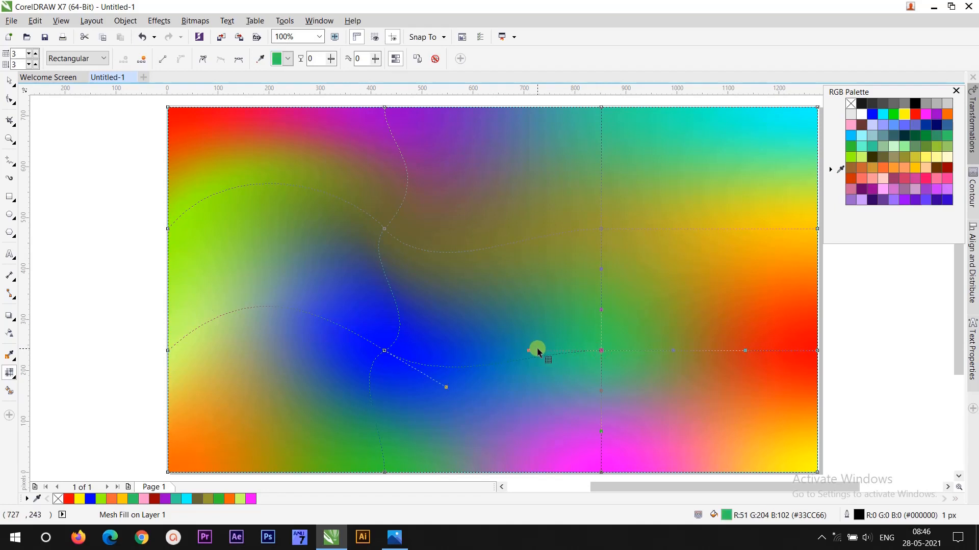
{"action": "left_click", "coordinate": [535, 384]}
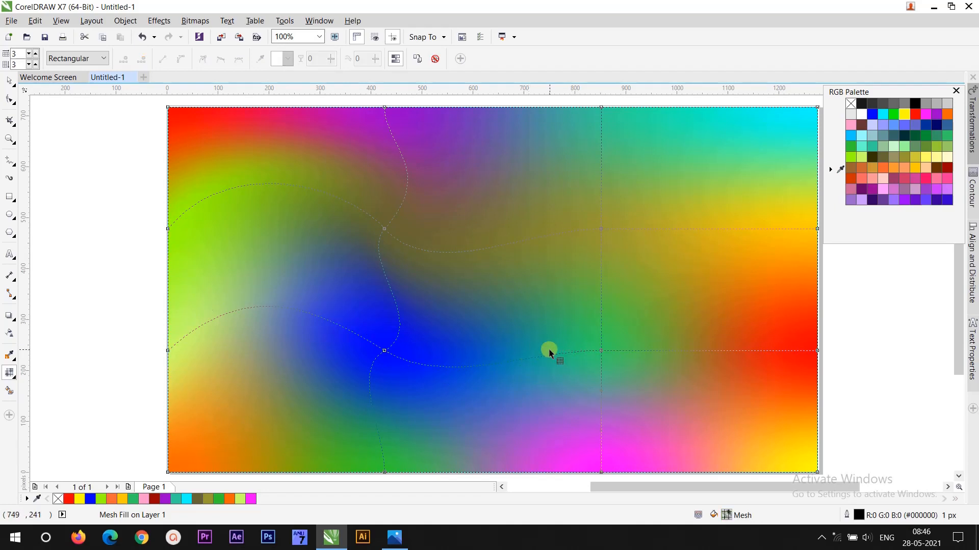
{"action": "left_click_drag", "start_coordinate": [544, 357], "coordinate": [594, 350]}
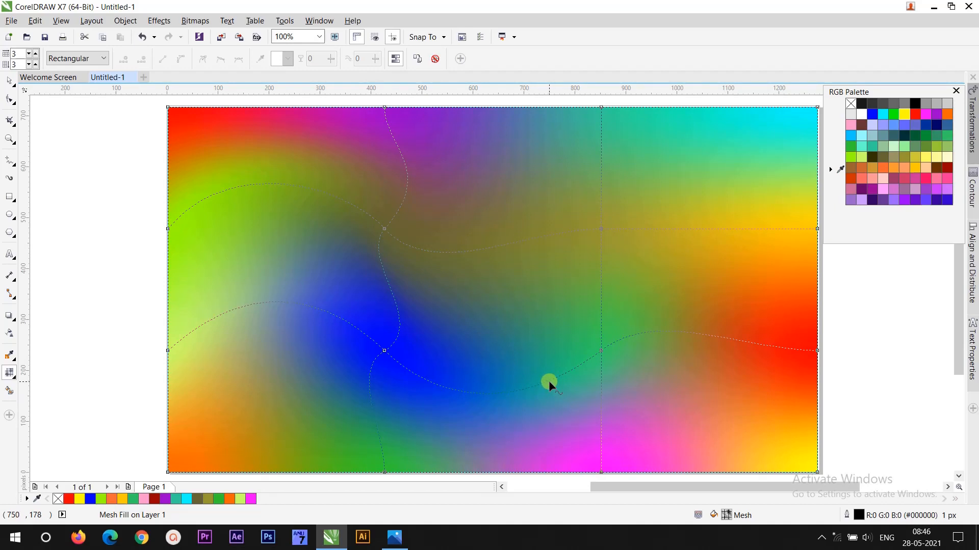
Deepen the waves of both horizontal mesh lines beside the second inner vertical line, and bend that vertical line into an S-curve
{"action": "left_click_drag", "start_coordinate": [549, 381], "coordinate": [549, 391]}
{"action": "left_click_drag", "start_coordinate": [648, 229], "coordinate": [647, 204]}
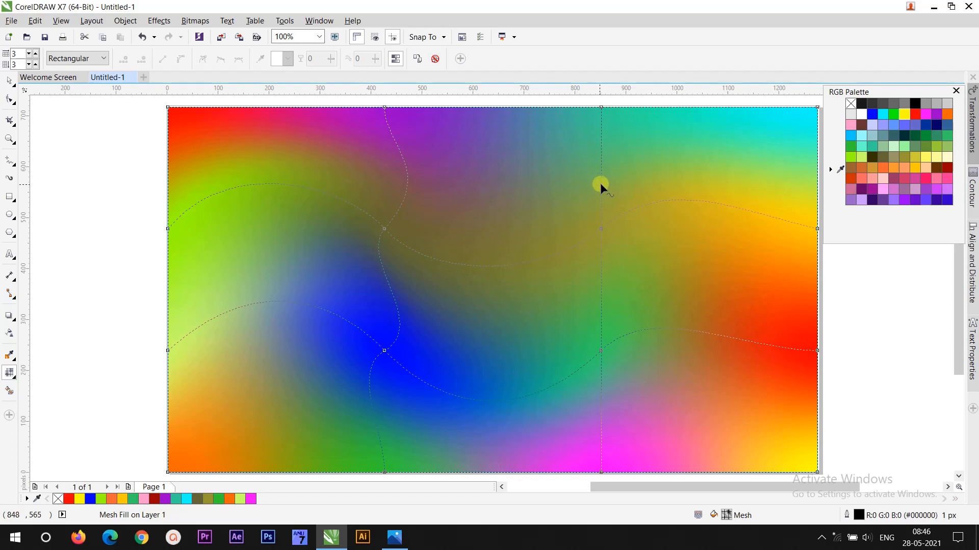
{"action": "left_click_drag", "start_coordinate": [600, 183], "coordinate": [622, 181]}
{"action": "double_click", "coordinate": [600, 427]}
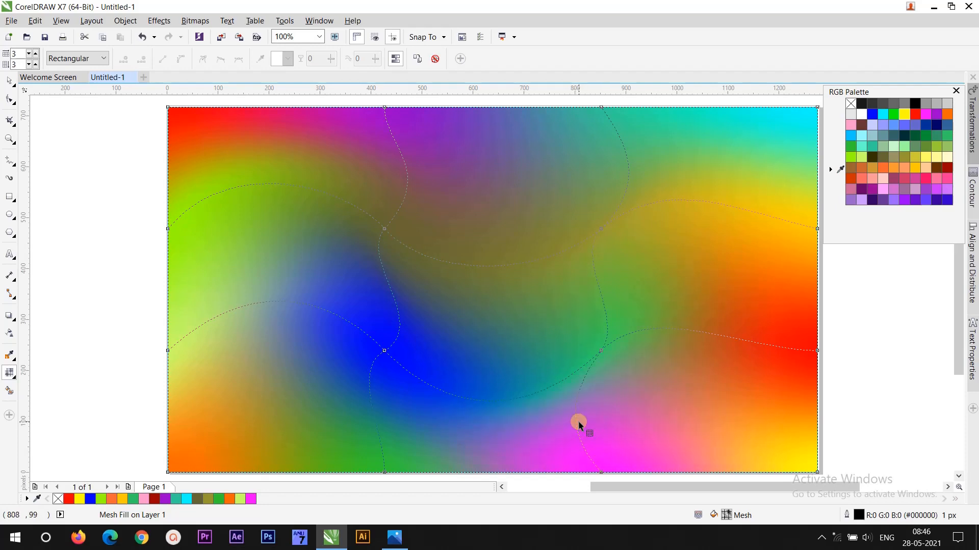
{"action": "key", "text": "ctrl+z"}
Convert the dark olive mesh node to a cusp node, and swing the right-hand handle of the olive node beside it downward
{"action": "left_click", "coordinate": [385, 229]}
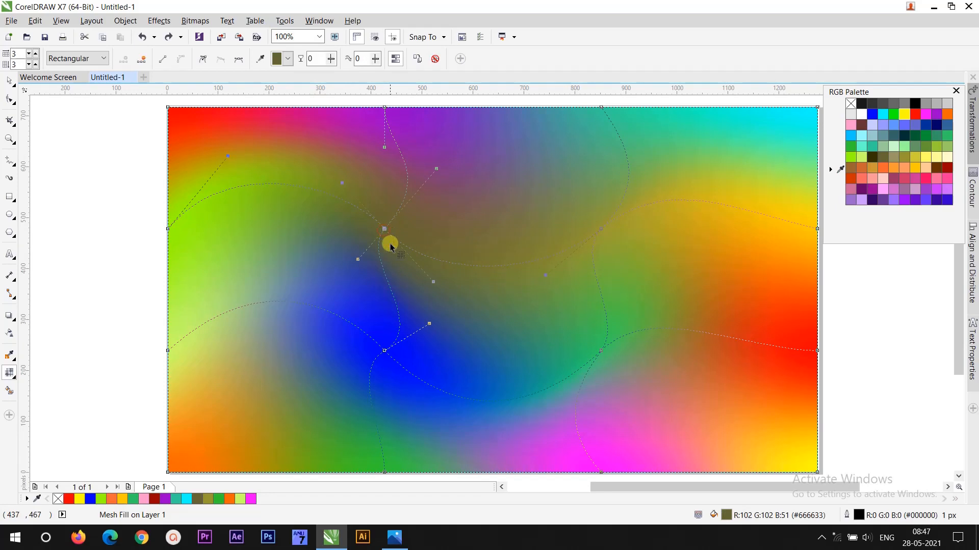
{"action": "left_click", "coordinate": [203, 60]}
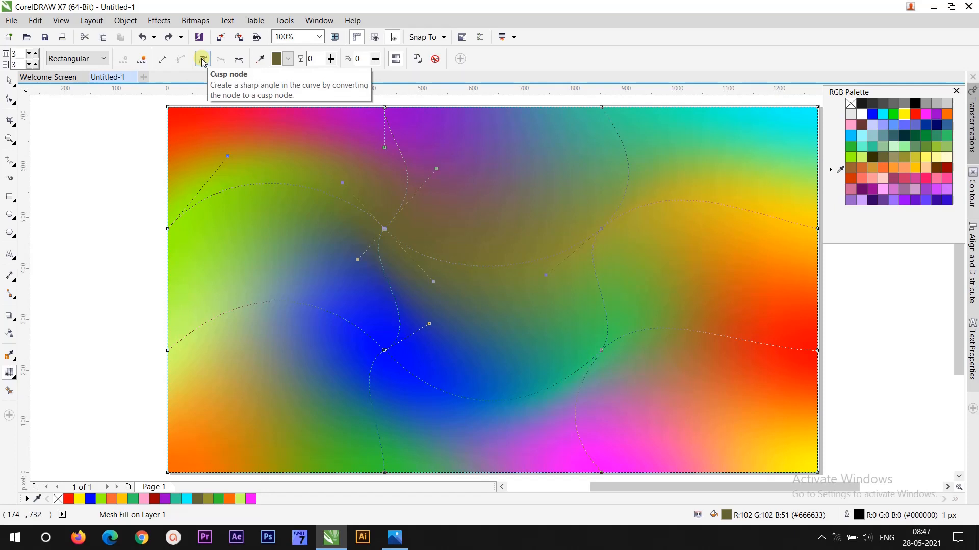
{"action": "left_click", "coordinate": [202, 60]}
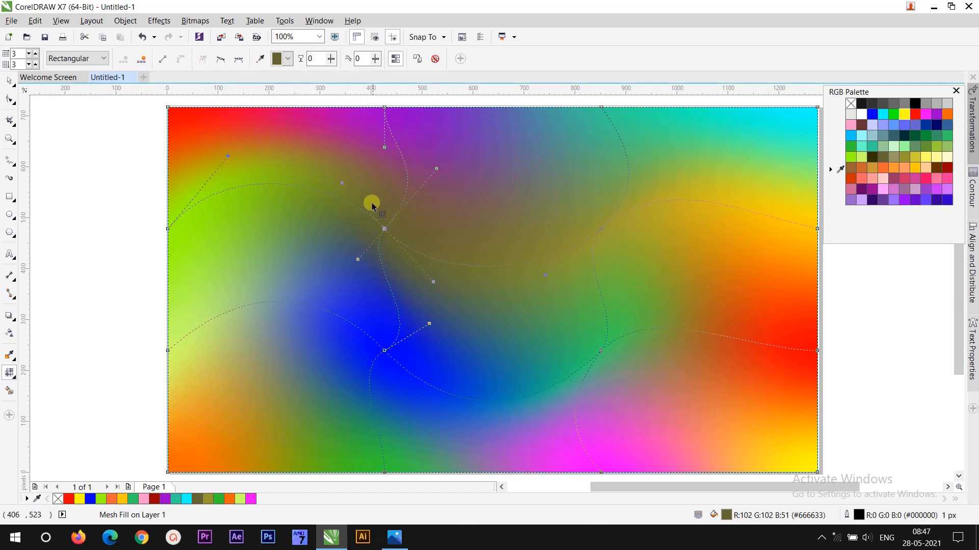
{"action": "left_click", "coordinate": [600, 228]}
{"action": "left_click_drag", "start_coordinate": [668, 172], "coordinate": [669, 263]}
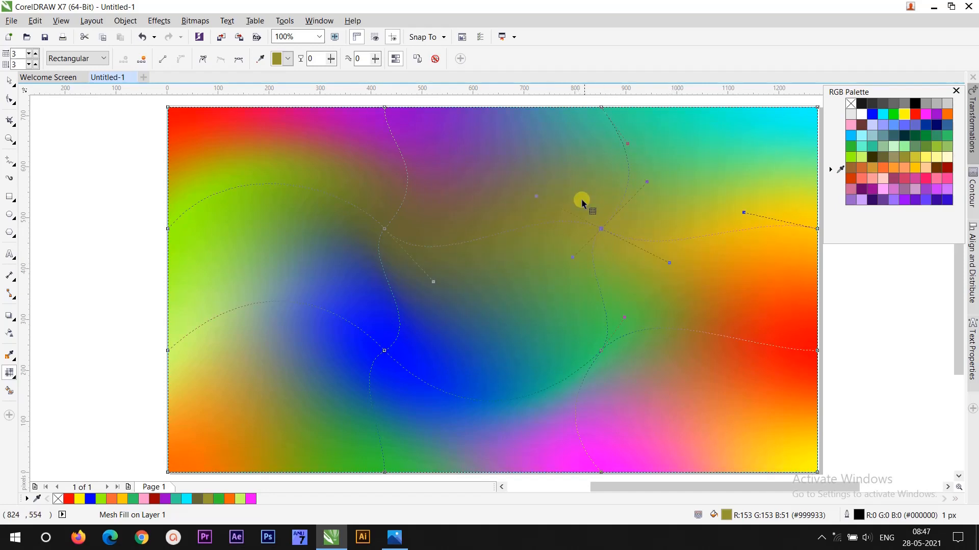
Swing two curve handles of the dark olive cusp node up to the right independently, creating a sharp color edge, and deselect the rectangle
{"action": "left_click", "coordinate": [385, 230]}
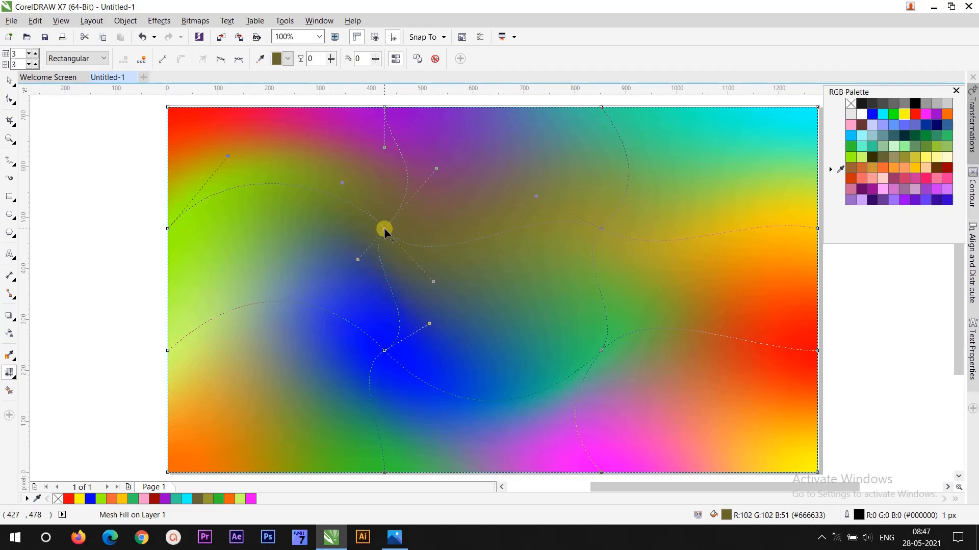
{"action": "left_click_drag", "start_coordinate": [385, 230], "coordinate": [465, 196]}
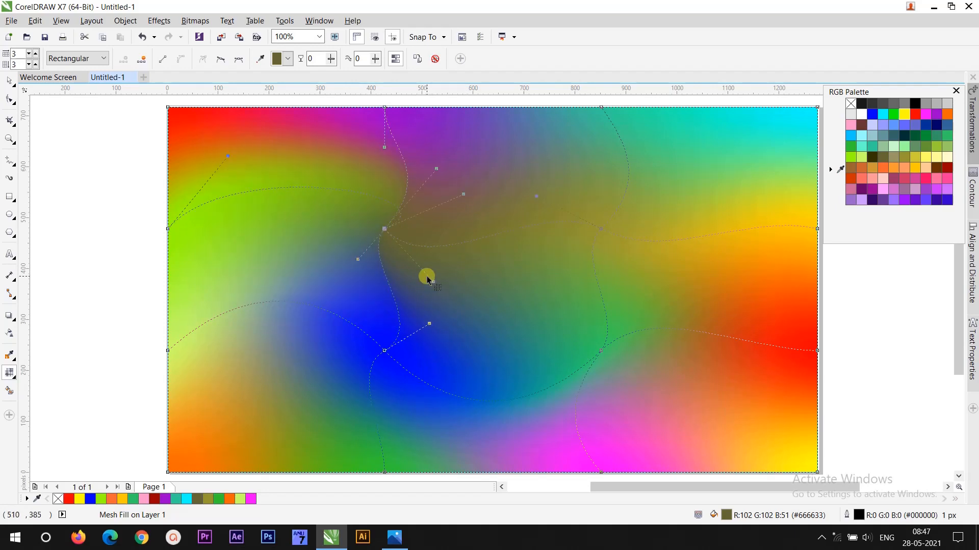
{"action": "left_click_drag", "start_coordinate": [432, 280], "coordinate": [452, 202]}
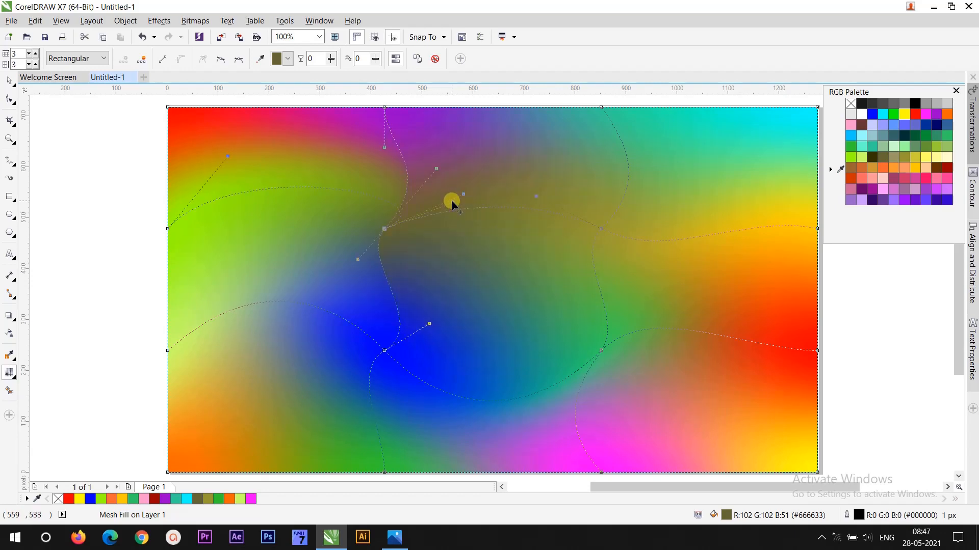
{"action": "left_click", "coordinate": [9, 81]}
{"action": "left_click", "coordinate": [46, 148]}
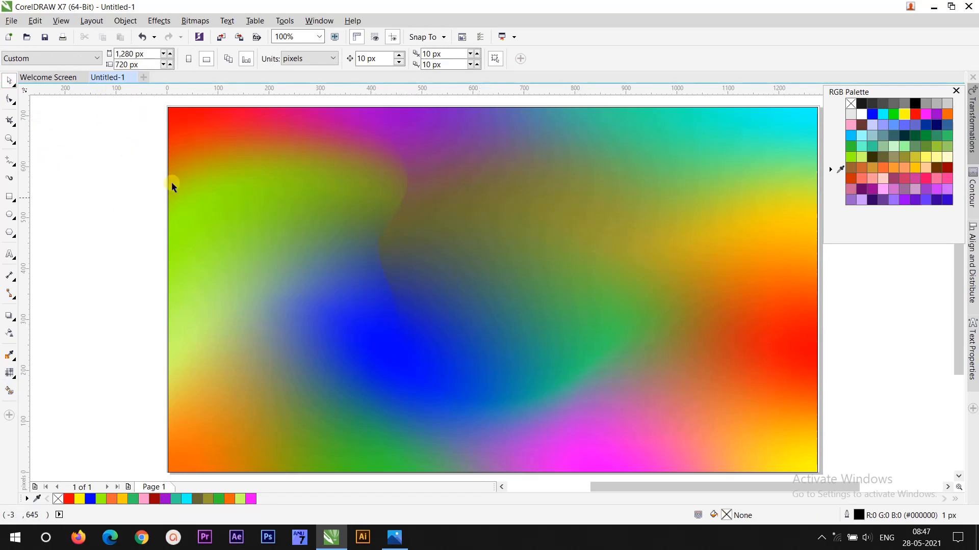
Select the multicolored mesh-filled rectangle and delete it from the page
{"action": "key", "text": "m"}
{"action": "left_click", "coordinate": [804, 379]}
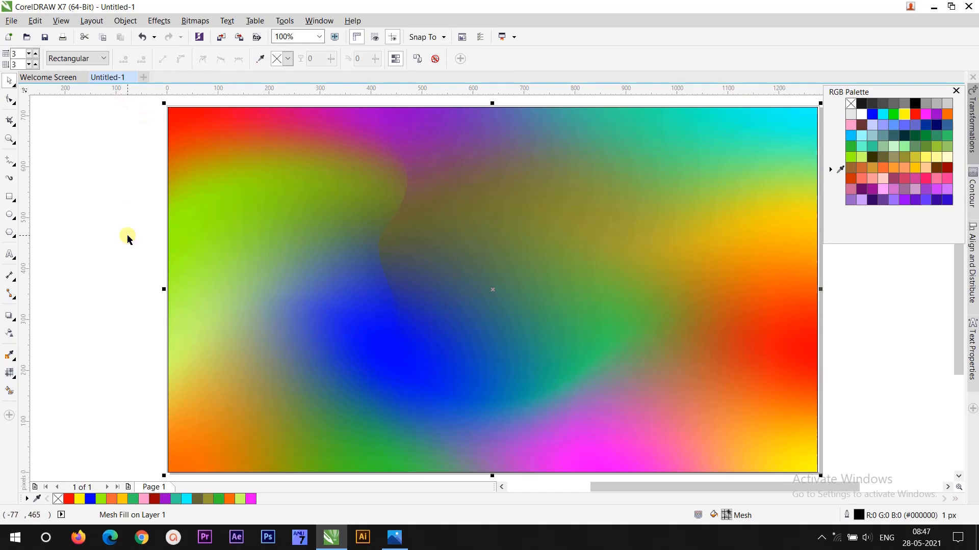
{"action": "left_click", "coordinate": [228, 154]}
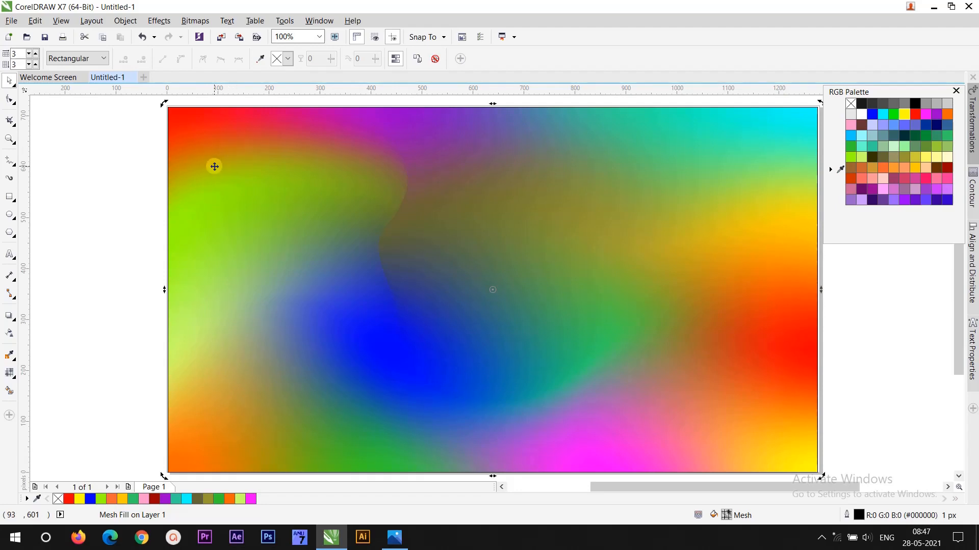
{"action": "key", "text": "Delete"}
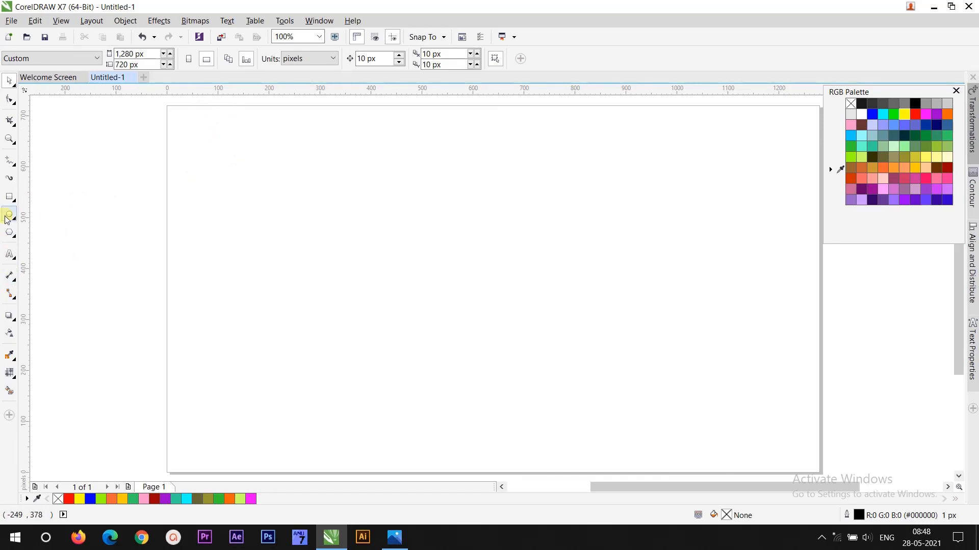
Draw a long horizontal bar about 1,083 by 57 px across the page's upper half and fill it with near-black #1A1A1A
{"action": "left_click", "coordinate": [9, 197]}
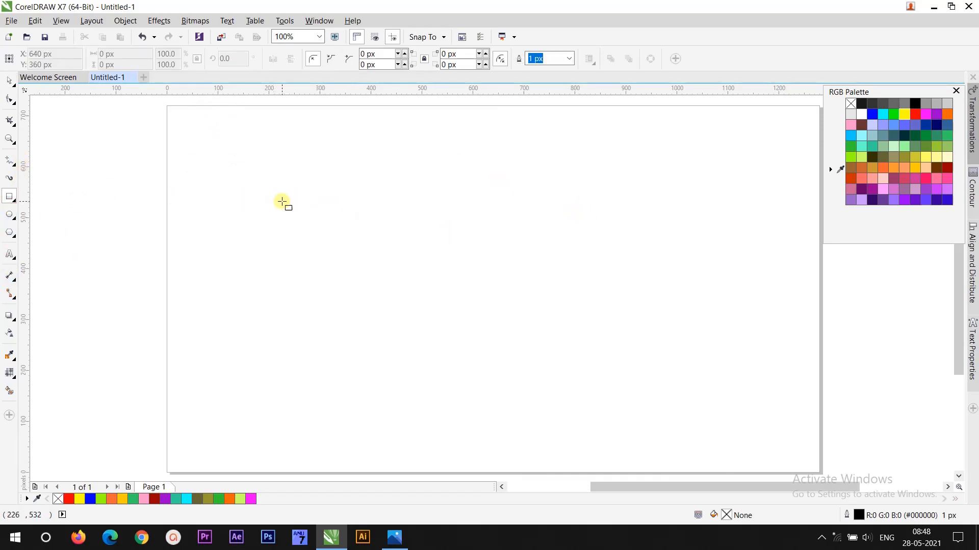
{"action": "mouse_move", "coordinate": [213, 207]}
{"action": "left_mouse_down"}
{"action": "mouse_move", "coordinate": [734, 273]}
{"action": "mouse_move", "coordinate": [758, 269]}
{"action": "mouse_move", "coordinate": [764, 237]}
{"action": "left_mouse_up"}
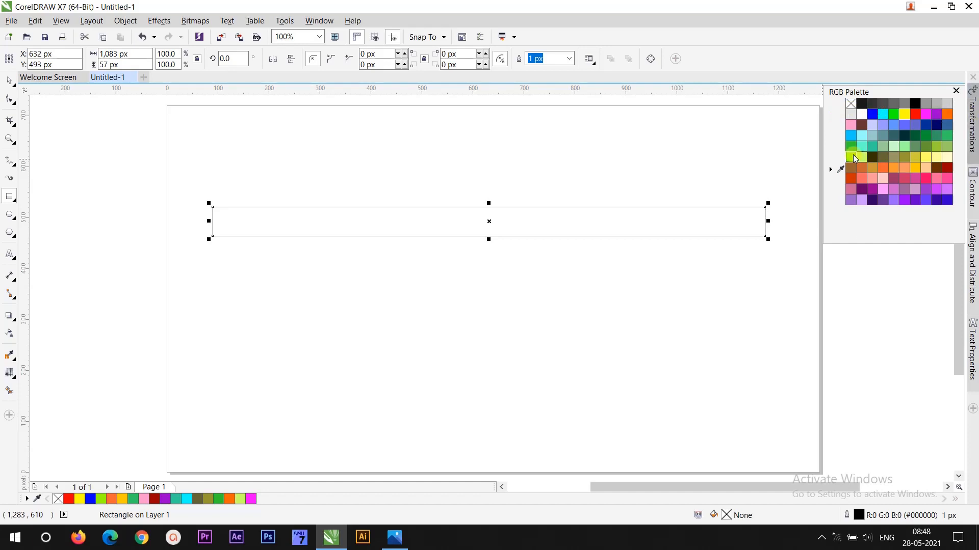
{"action": "left_click", "coordinate": [861, 105]}
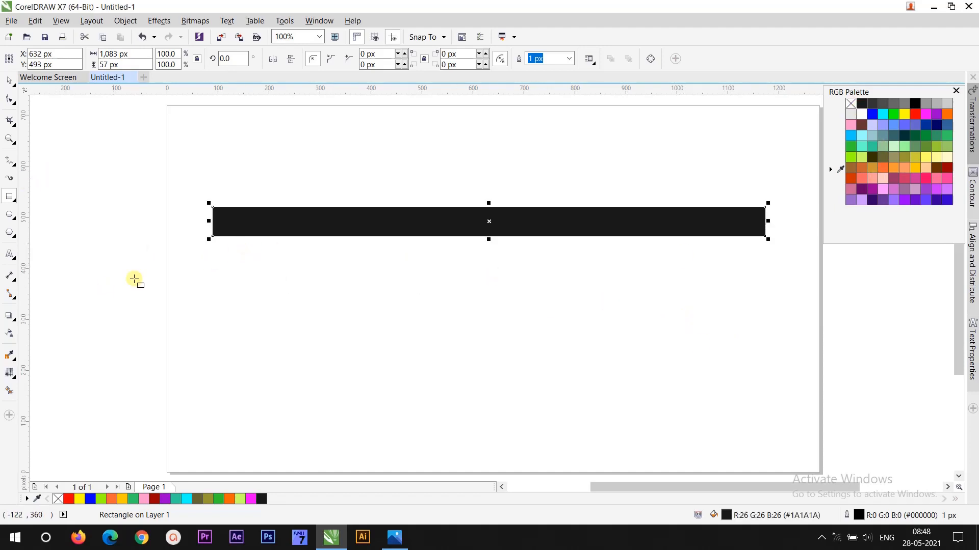
Apply a mesh fill to the bar with a grid of 2 columns and 4 rows
{"action": "left_click", "coordinate": [10, 373]}
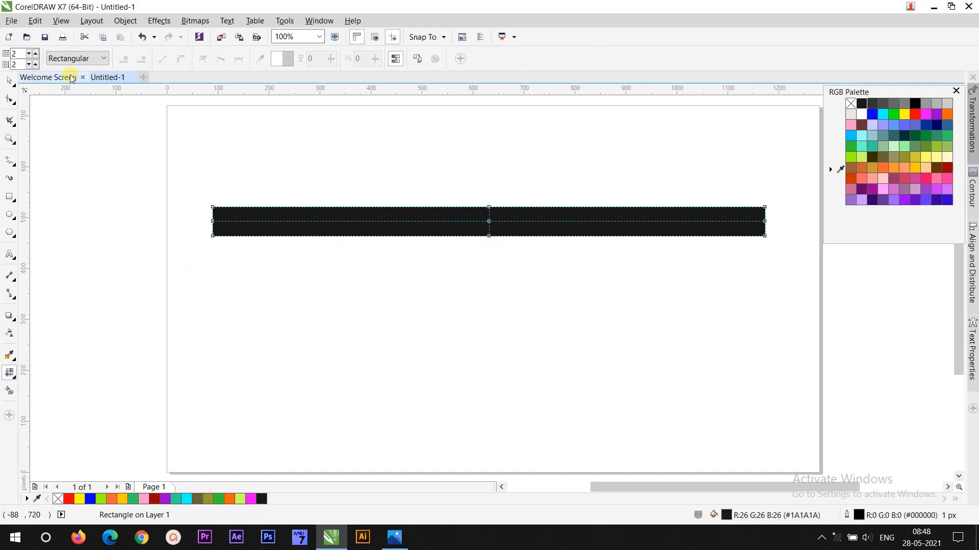
{"action": "left_click", "coordinate": [35, 63]}
{"action": "left_click", "coordinate": [36, 63]}
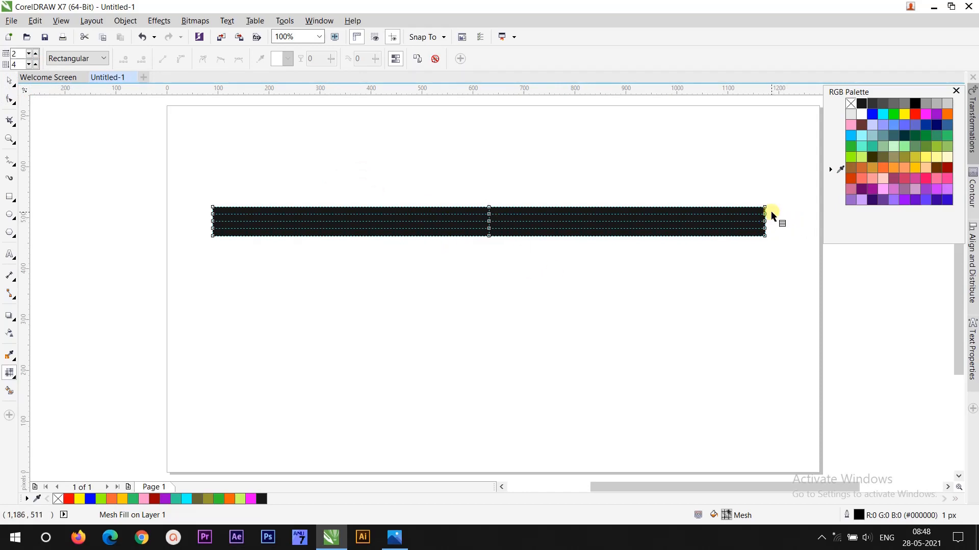
Color all nodes on the bar's upper and lower inner horizontal mesh lines dark gray #4D4D4D
{"action": "left_click_drag", "start_coordinate": [771, 211], "coordinate": [209, 216]}
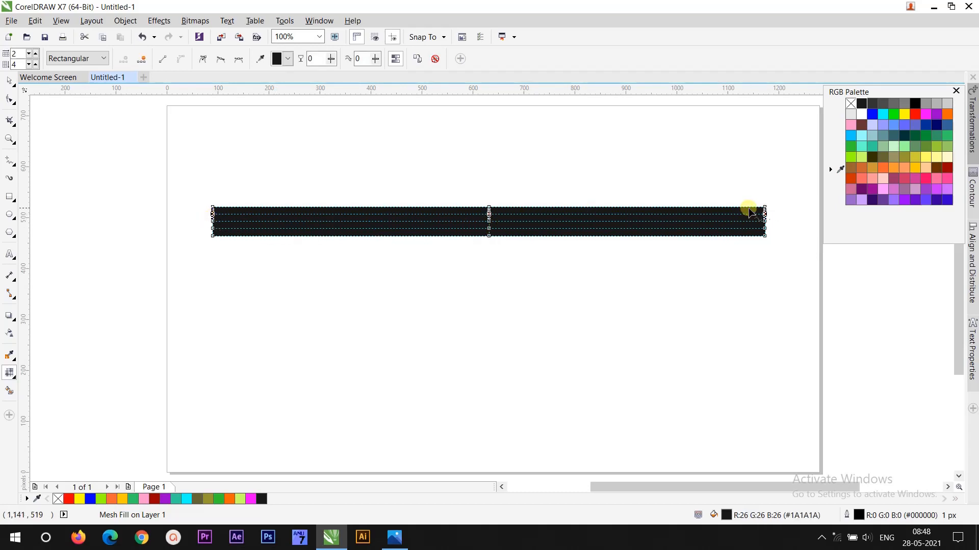
{"action": "left_click", "coordinate": [885, 103]}
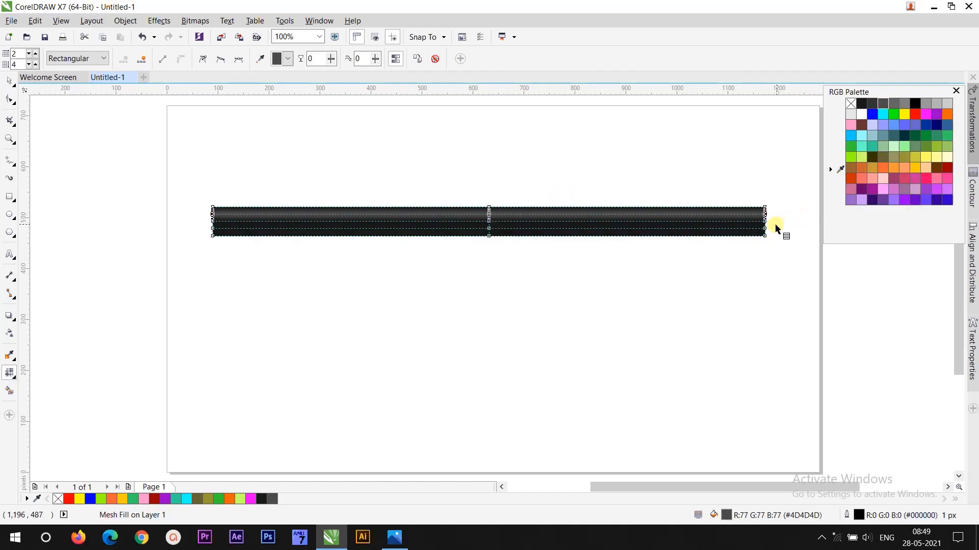
{"action": "left_click_drag", "start_coordinate": [773, 226], "coordinate": [203, 231]}
{"action": "left_click", "coordinate": [885, 104]}
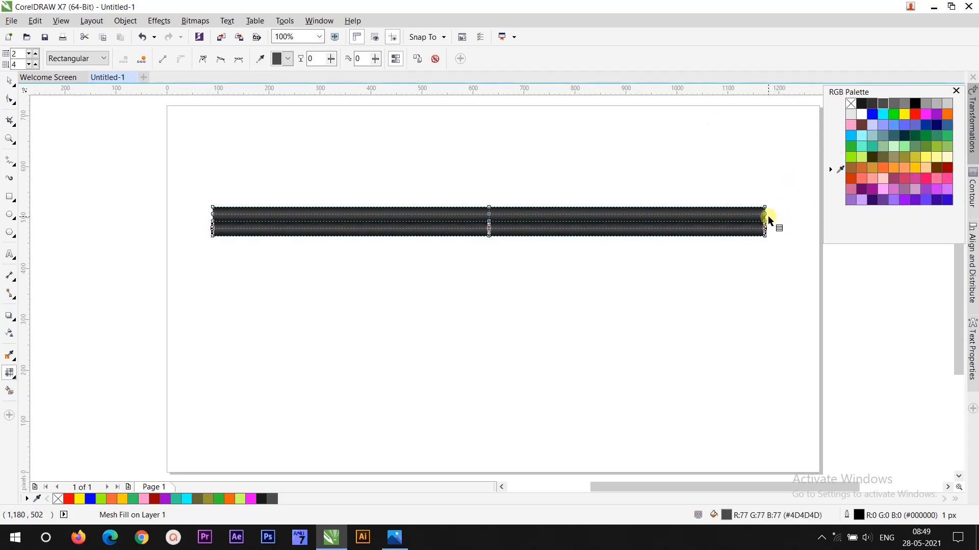
Color the nodes on the bar's middle horizontal mesh line light gray #B3B3B3, and leave mesh editing with the bar selected as an object
{"action": "left_click_drag", "start_coordinate": [768, 221], "coordinate": [205, 227]}
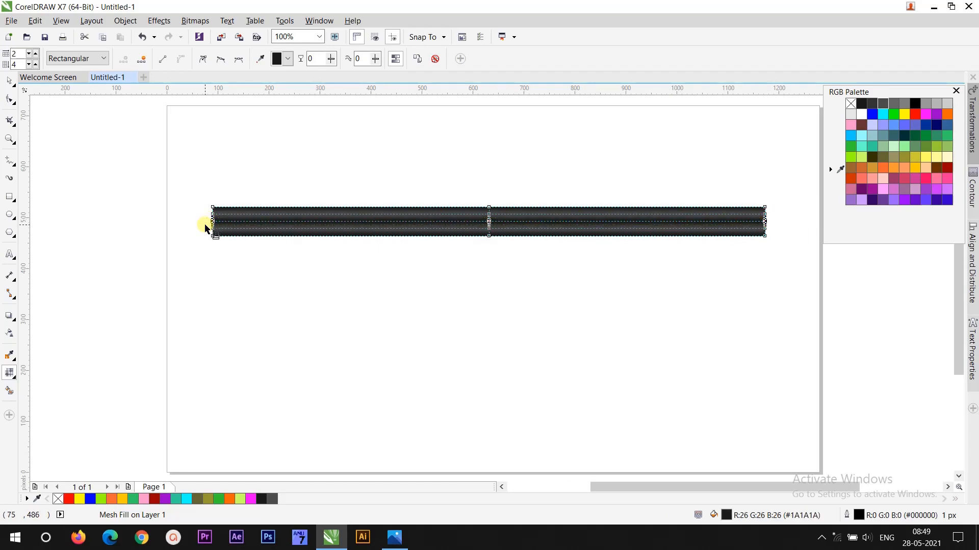
{"action": "left_click", "coordinate": [939, 105]}
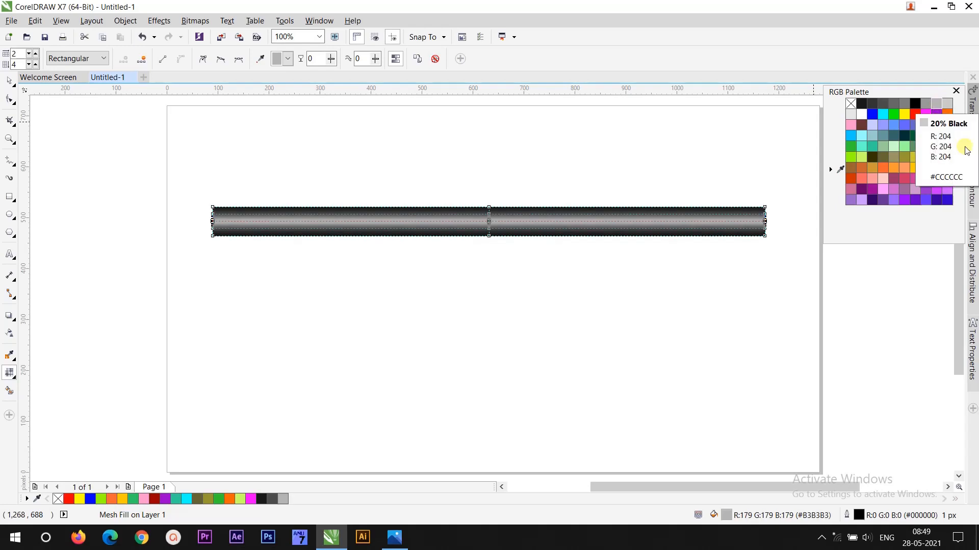
{"action": "left_click", "coordinate": [8, 82]}
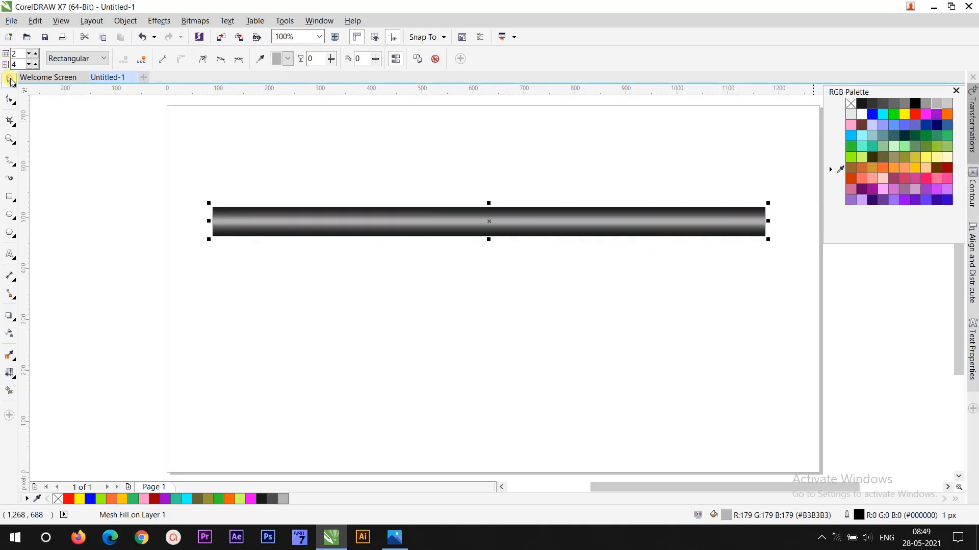
{"action": "left_click", "coordinate": [350, 307]}
{"action": "left_click", "coordinate": [587, 223]}
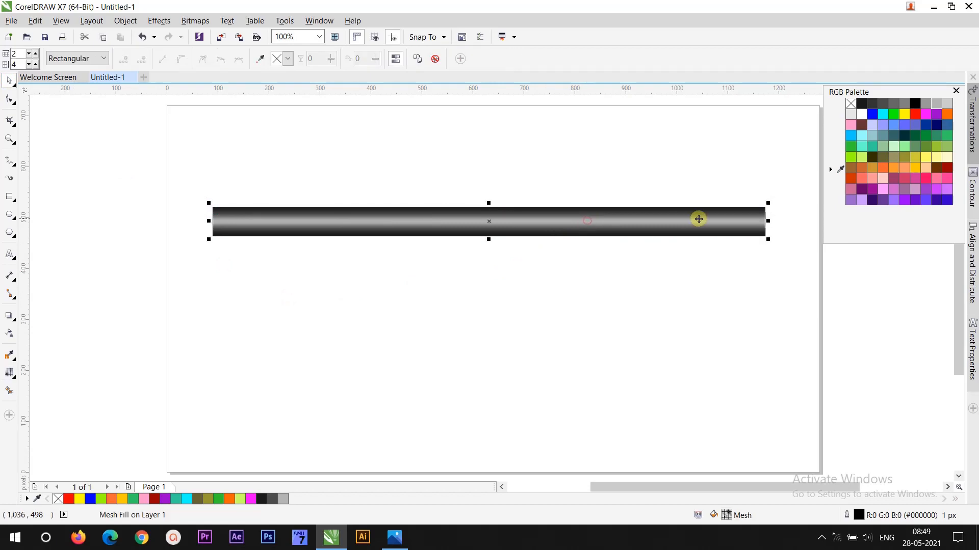